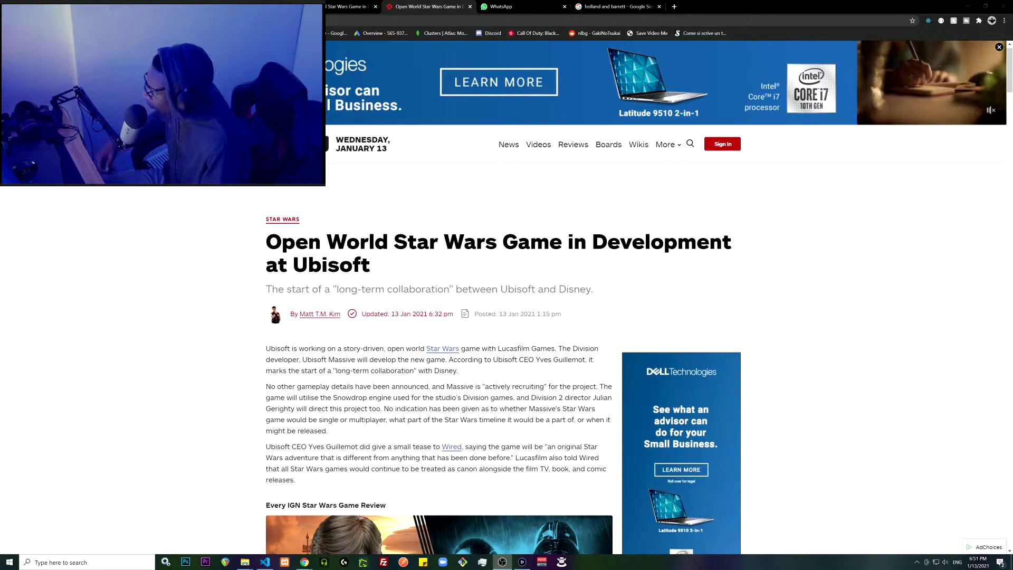
pyautogui.scroll(-2, 506, 356)
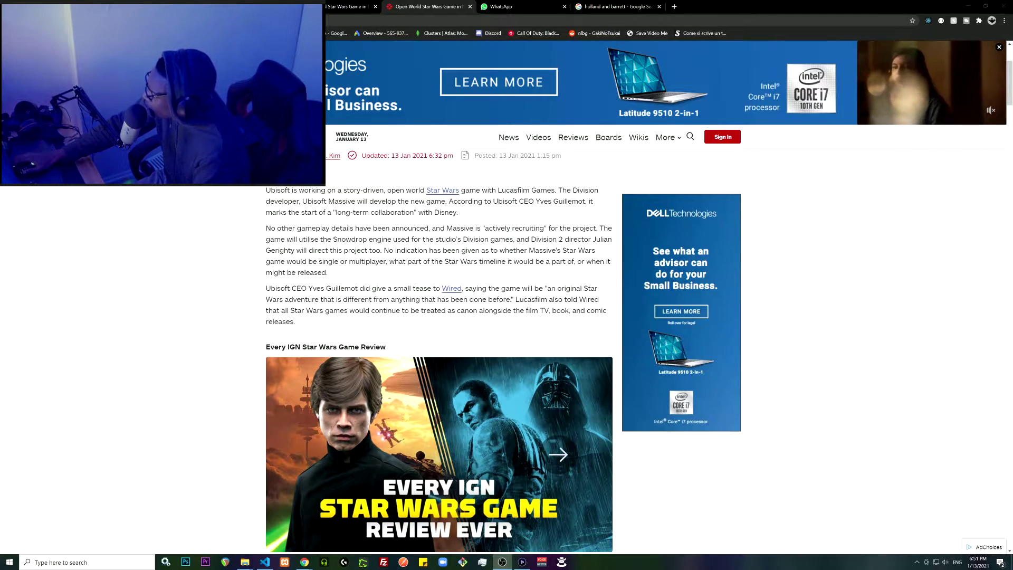
pyautogui.scroll(-3, 439, 356)
pyautogui.scroll(-2, 438, 356)
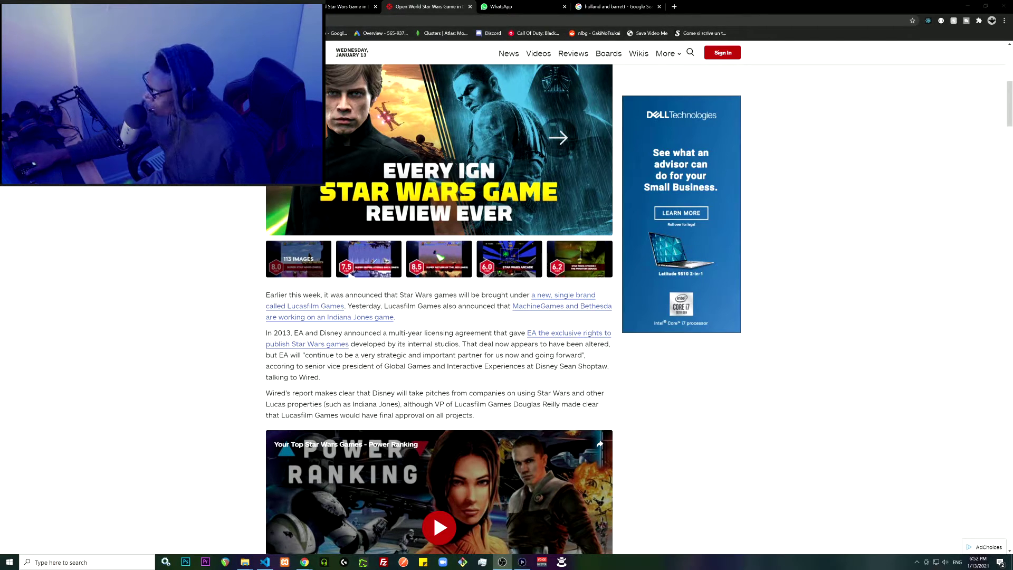
# - Select the misspelled word 'accoring' in the EA deal paragraph
pyautogui.doubleClick(279, 366)
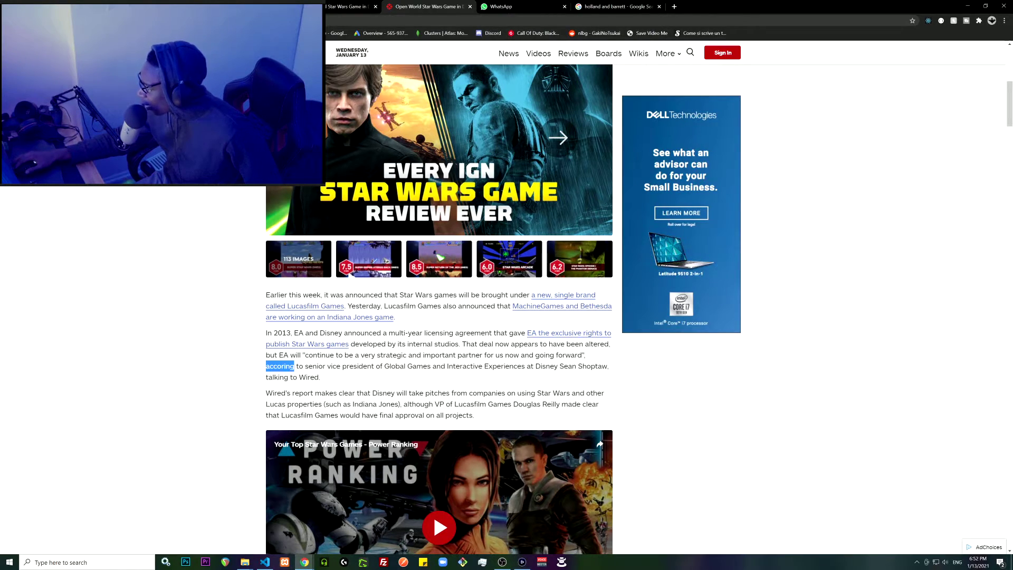
pyautogui.scroll(-1, 439, 317)
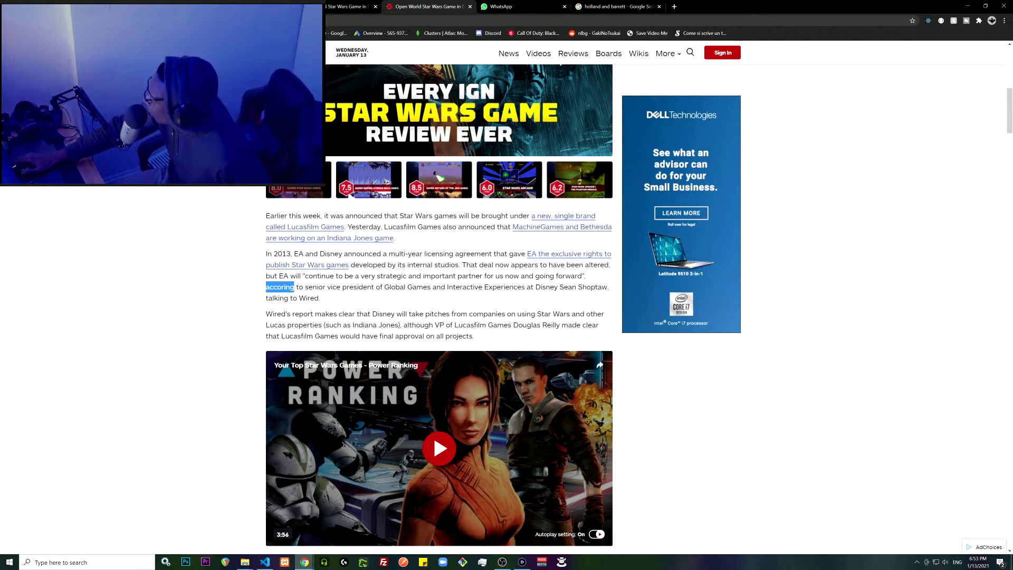
pyautogui.scroll(-3, 440, 317)
pyautogui.scroll(-1, 439, 317)
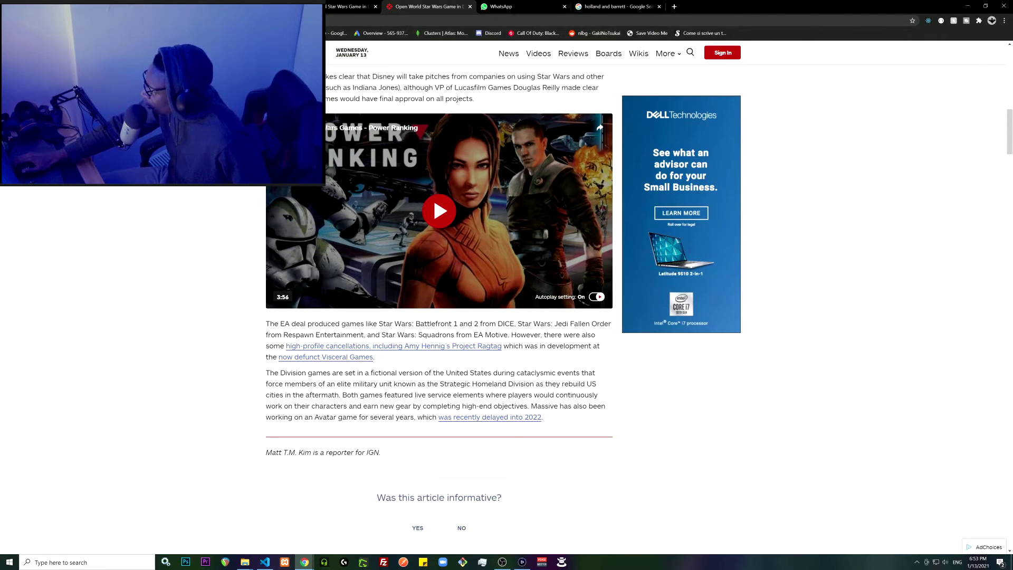